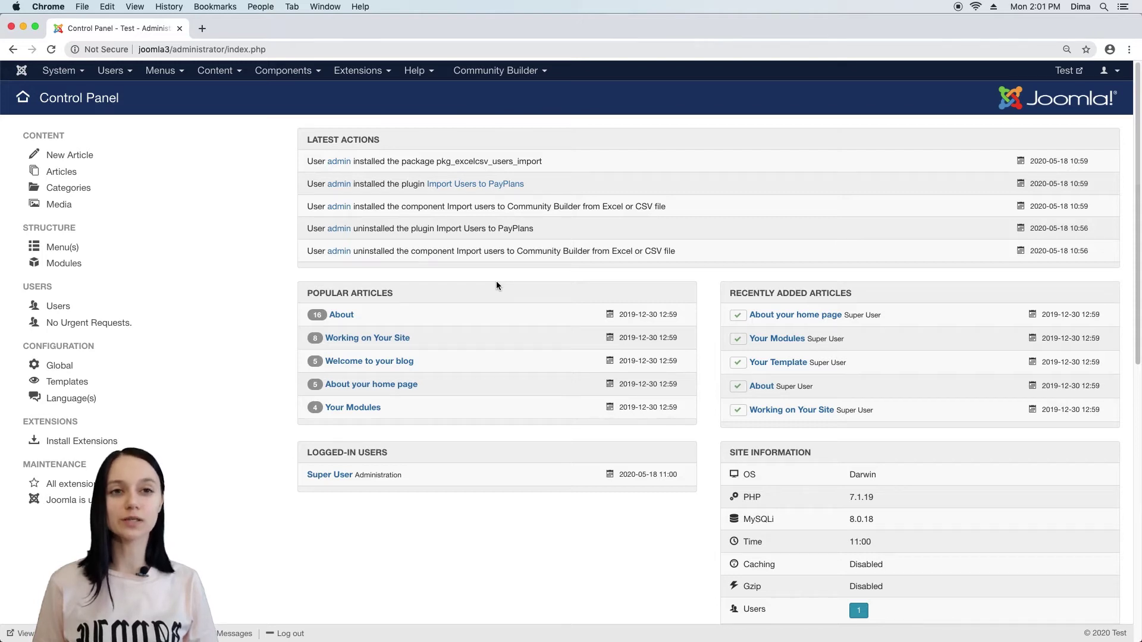
# Launch the Import users to Community Builder tool from the Components menu
pyautogui.click(308, 71)
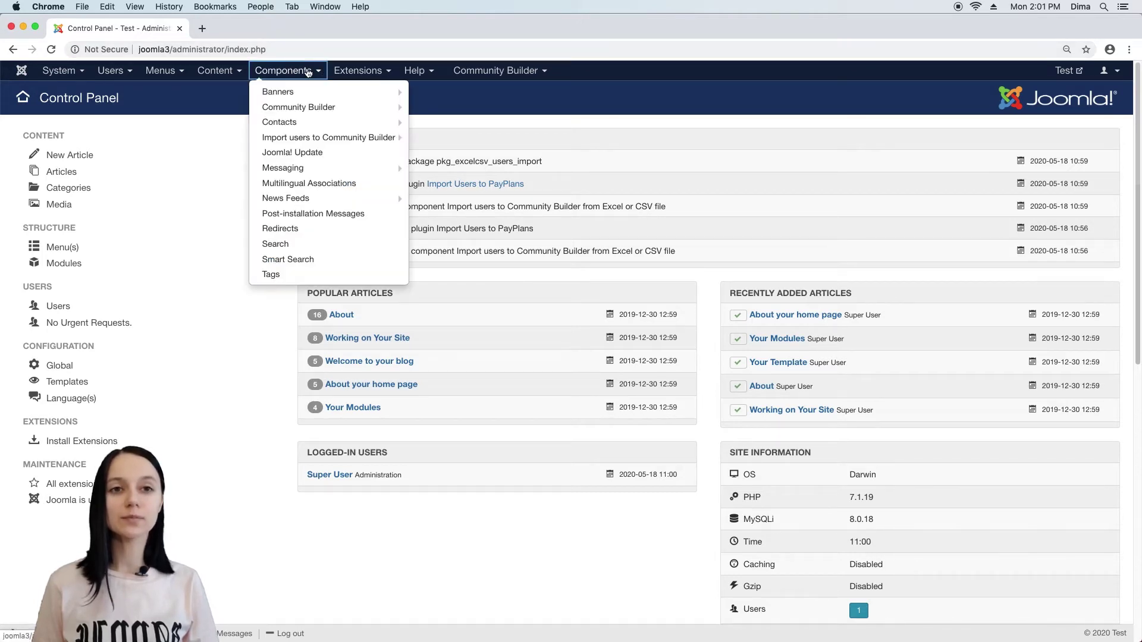
pyautogui.moveTo(345, 140)
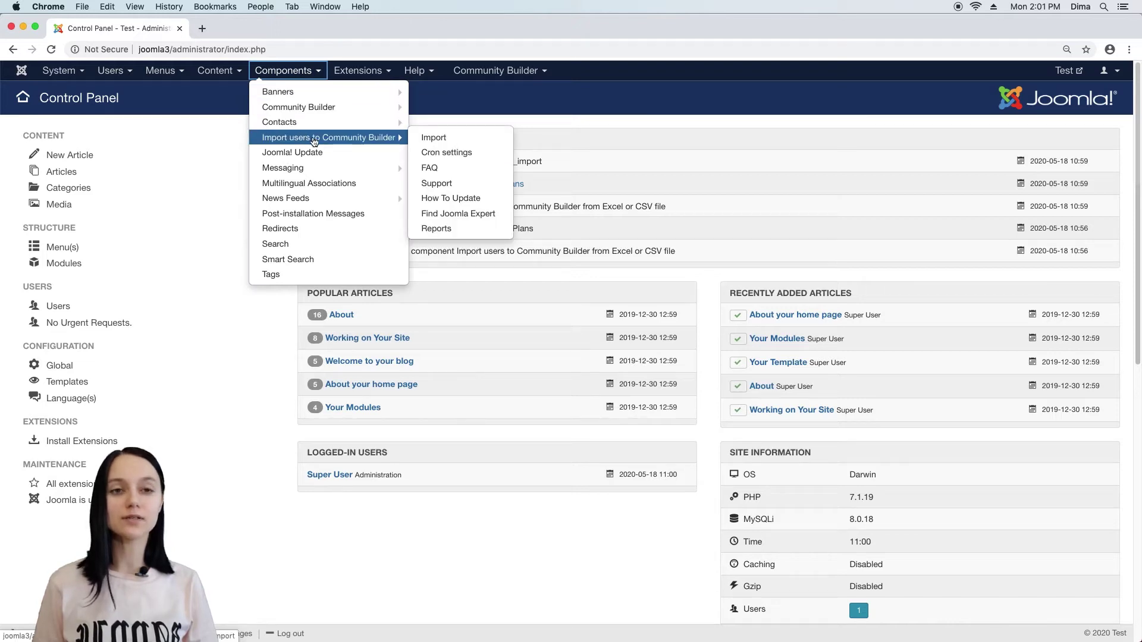
pyautogui.click(330, 138)
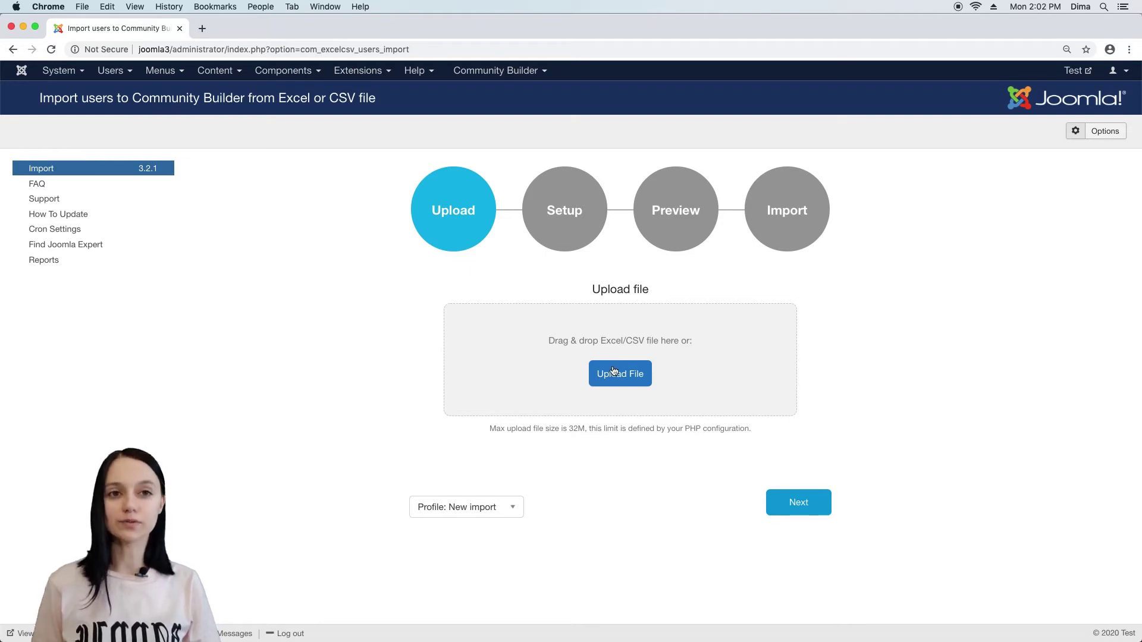
# Attach Students.xlsx from the Downloads folder as the file to upload
pyautogui.click(619, 373)
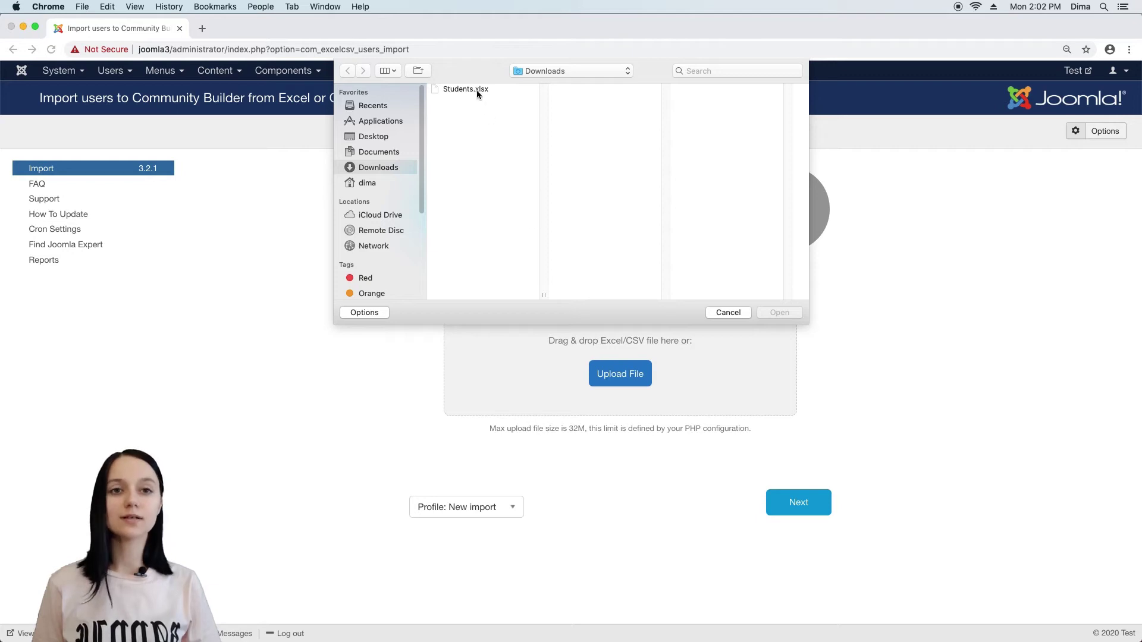
pyautogui.click(476, 89)
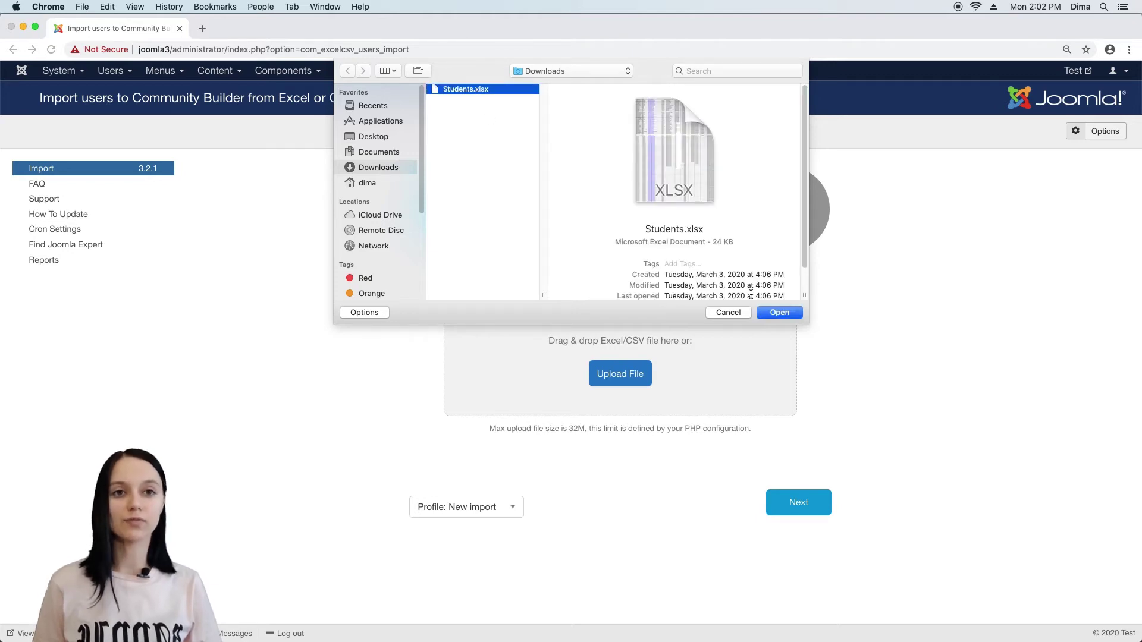
pyautogui.click(778, 311)
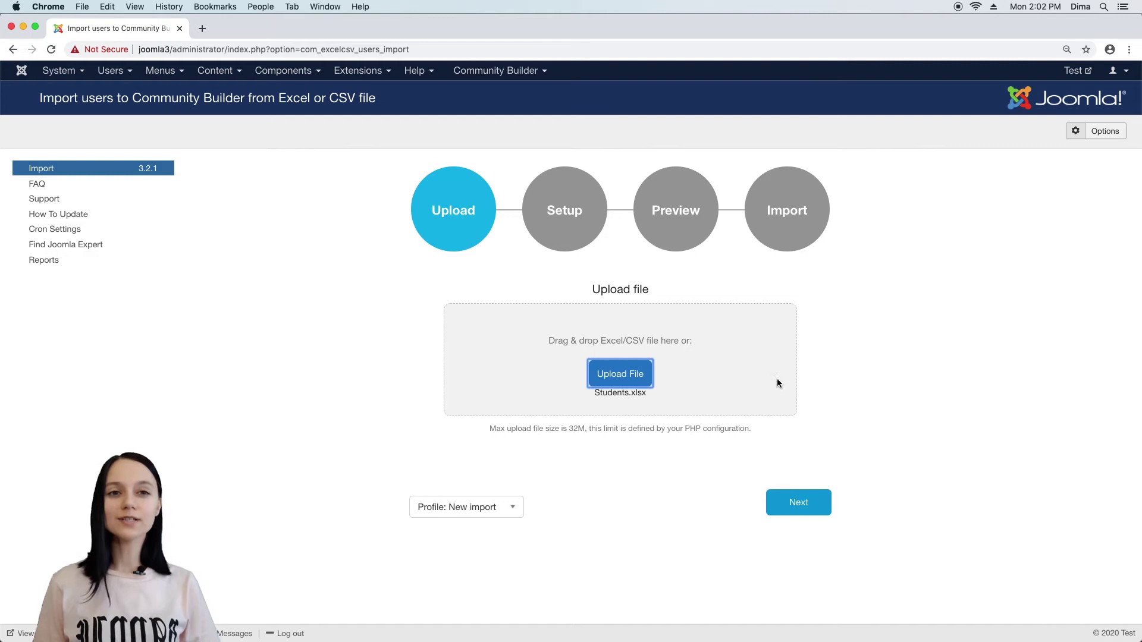
# Upload Students.xlsx and advance to the Setup step
pyautogui.click(801, 503)
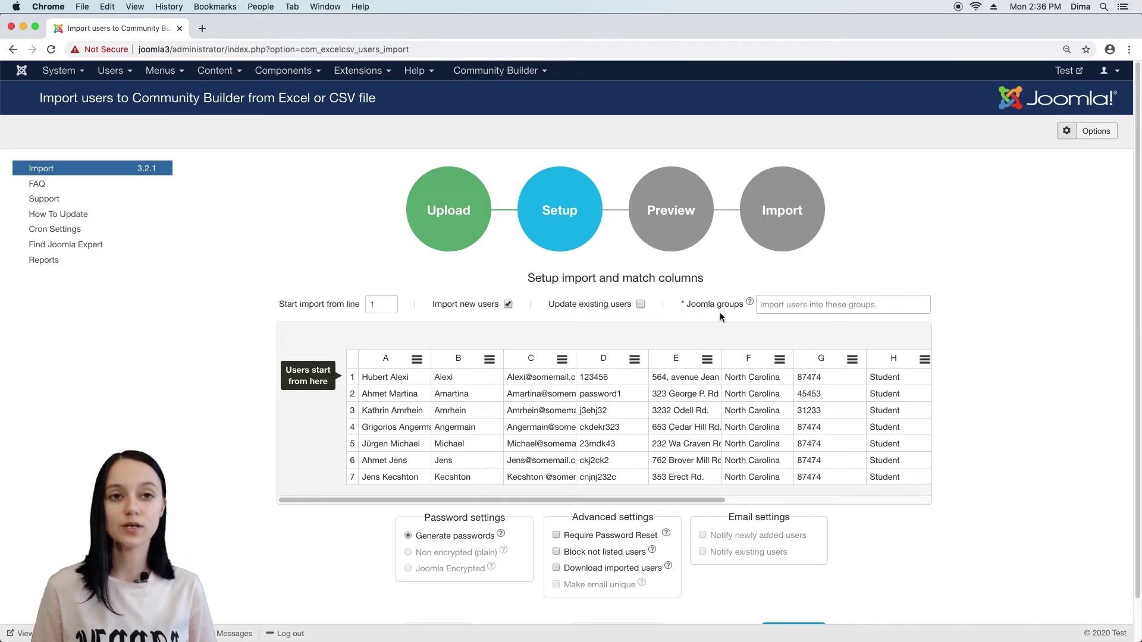
# Assign the imported users to the Registered Joomla group
pyautogui.click(777, 308)
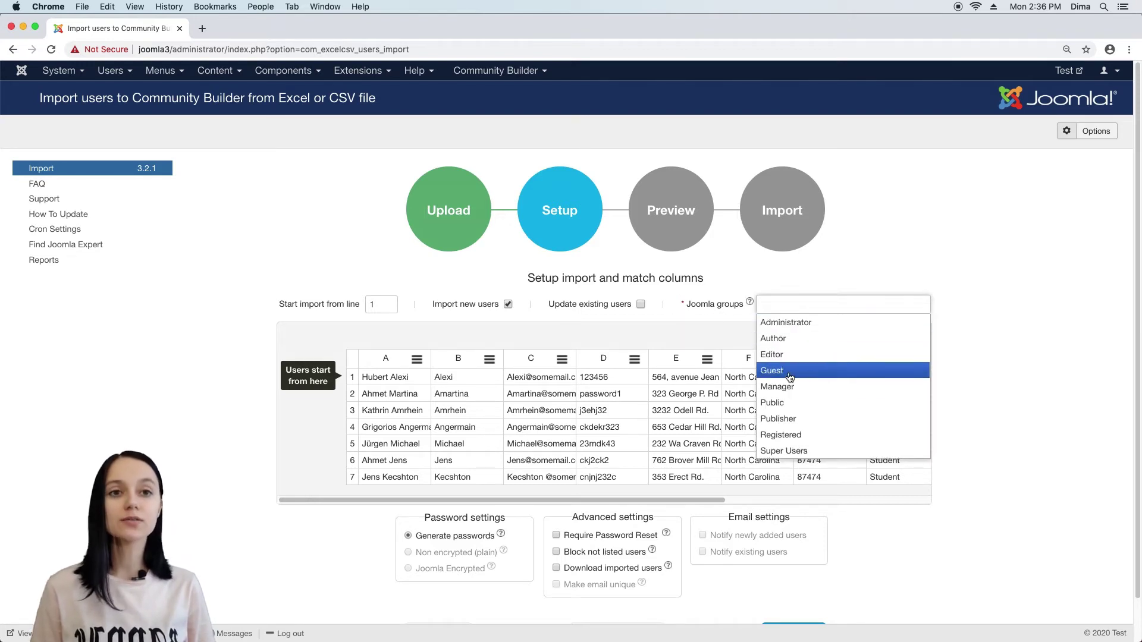
pyautogui.click(817, 437)
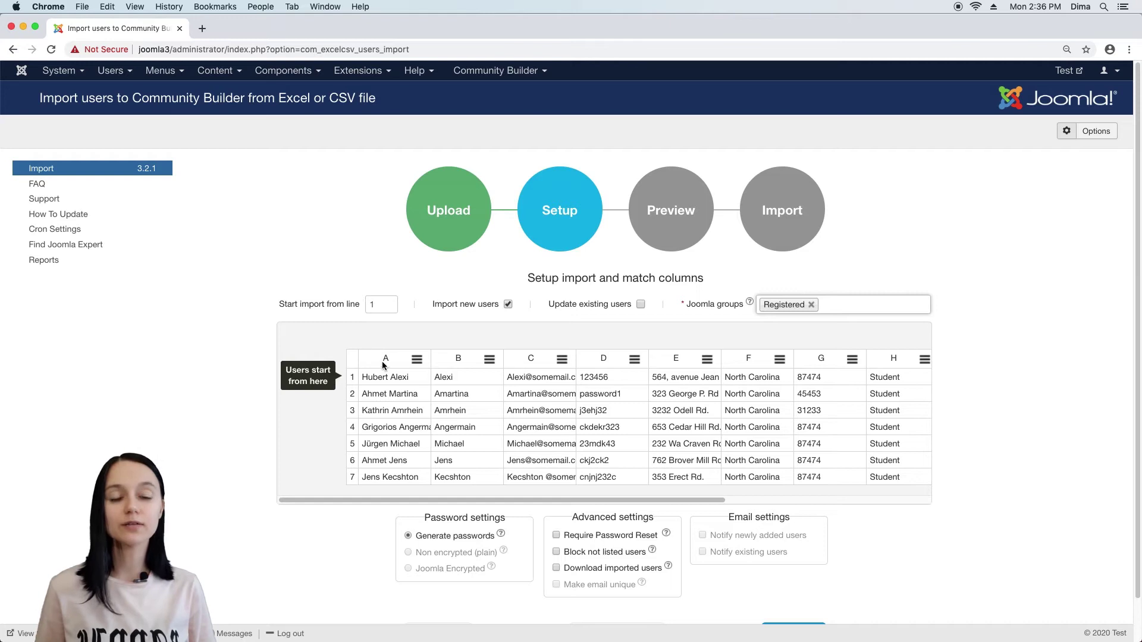
# Map spreadsheet columns A, B and C to Name, Username and Email
pyautogui.click(418, 361)
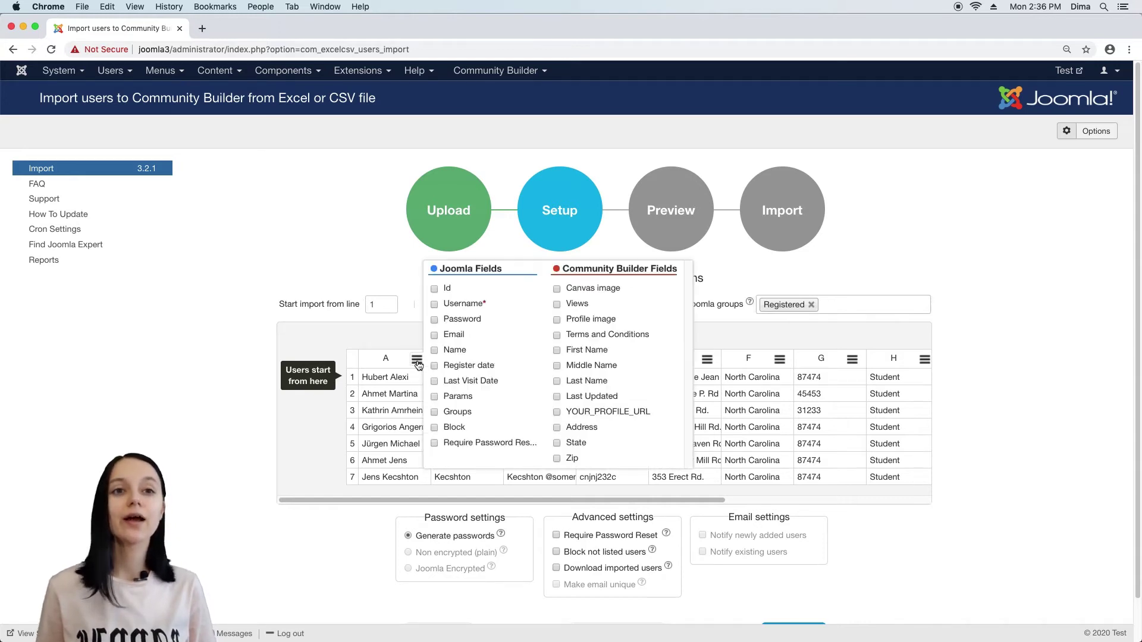
pyautogui.click(480, 351)
pyautogui.click(489, 359)
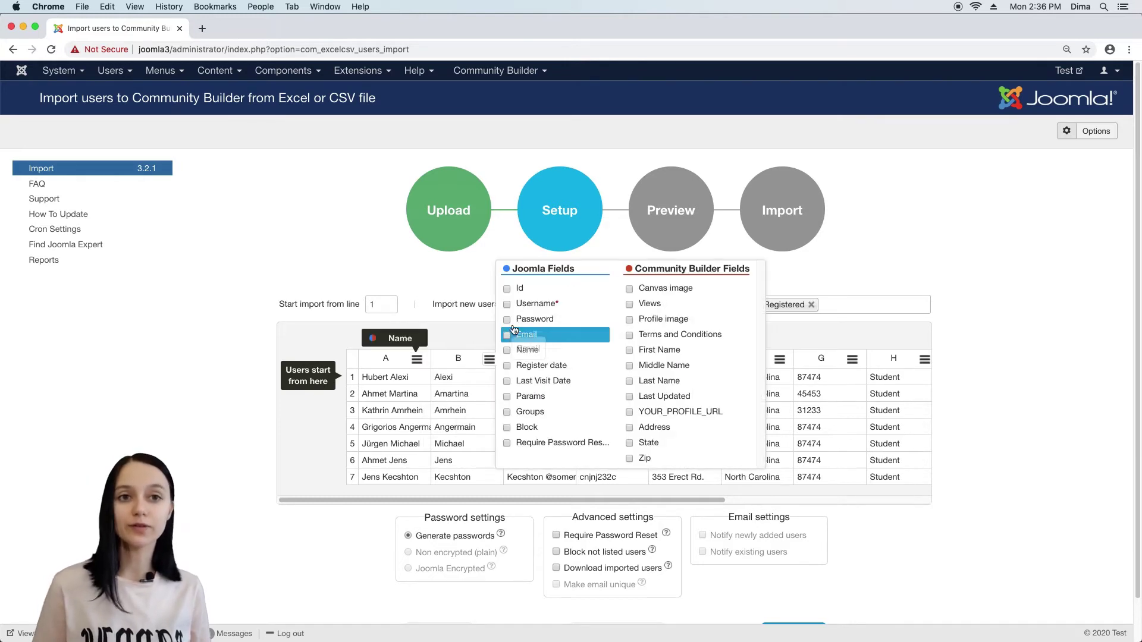
pyautogui.click(566, 307)
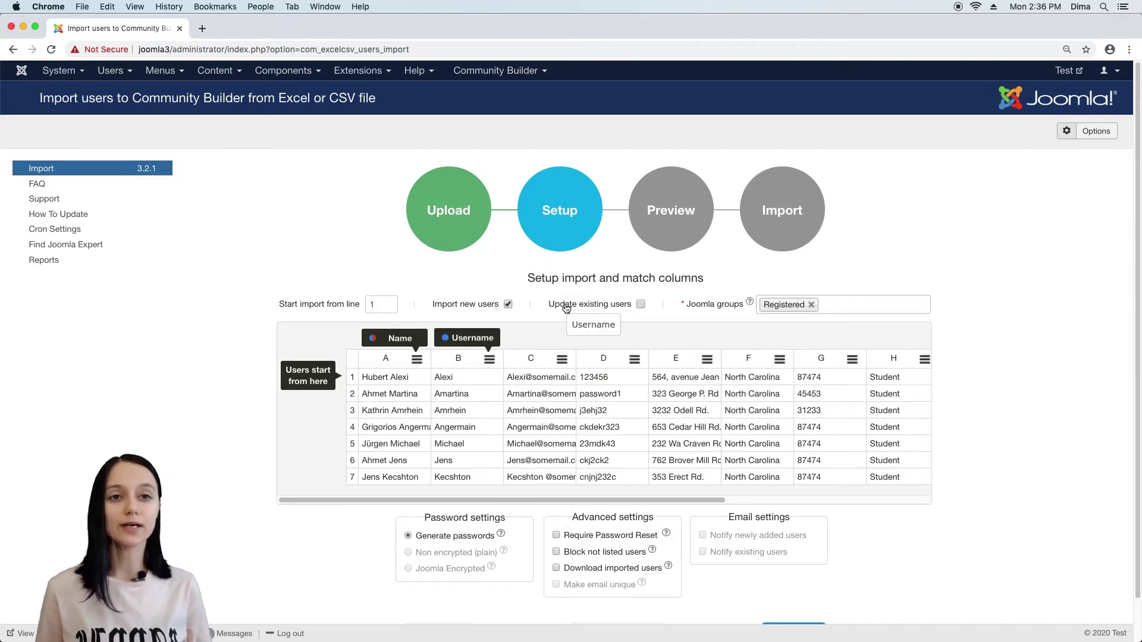
pyautogui.click(562, 360)
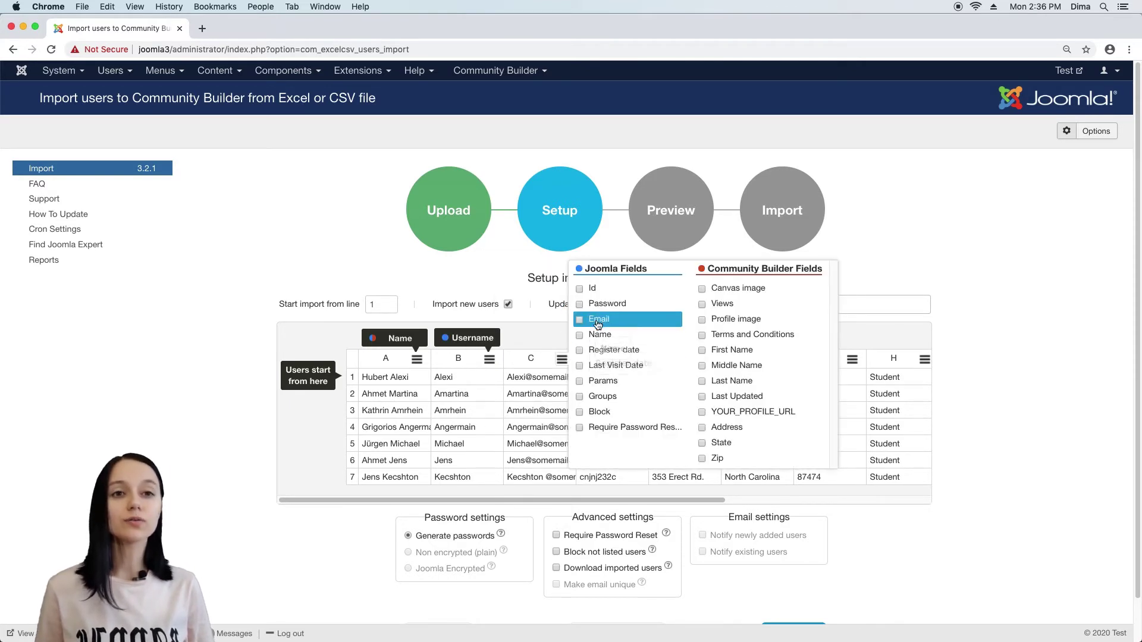
pyautogui.click(598, 322)
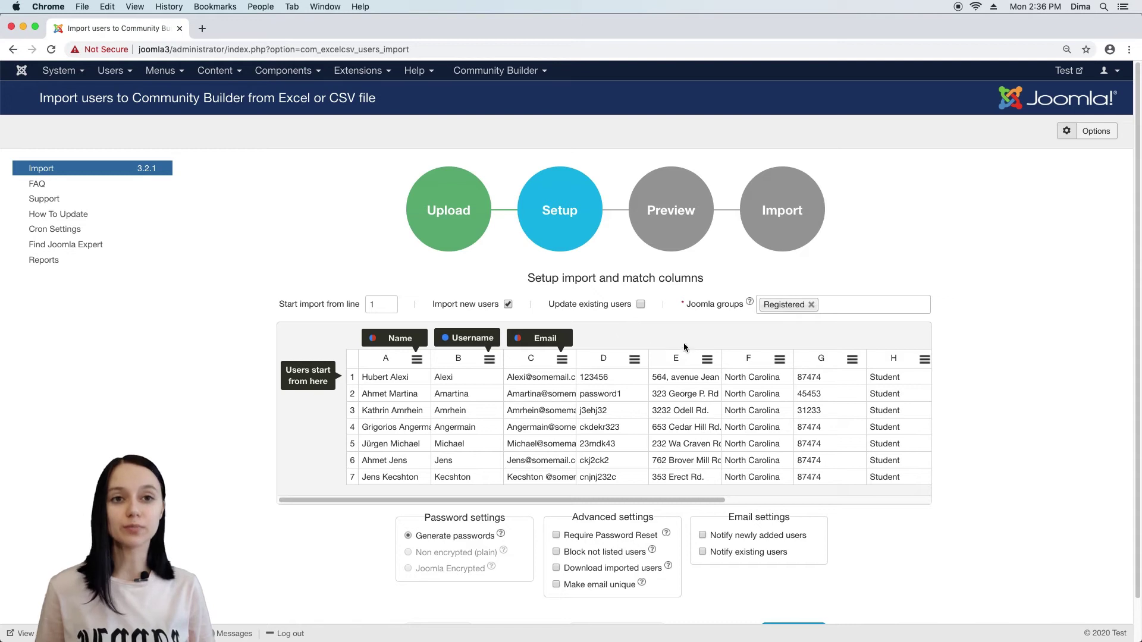
# Map spreadsheet columns E, F and G to Address, State and Zip
pyautogui.click(707, 359)
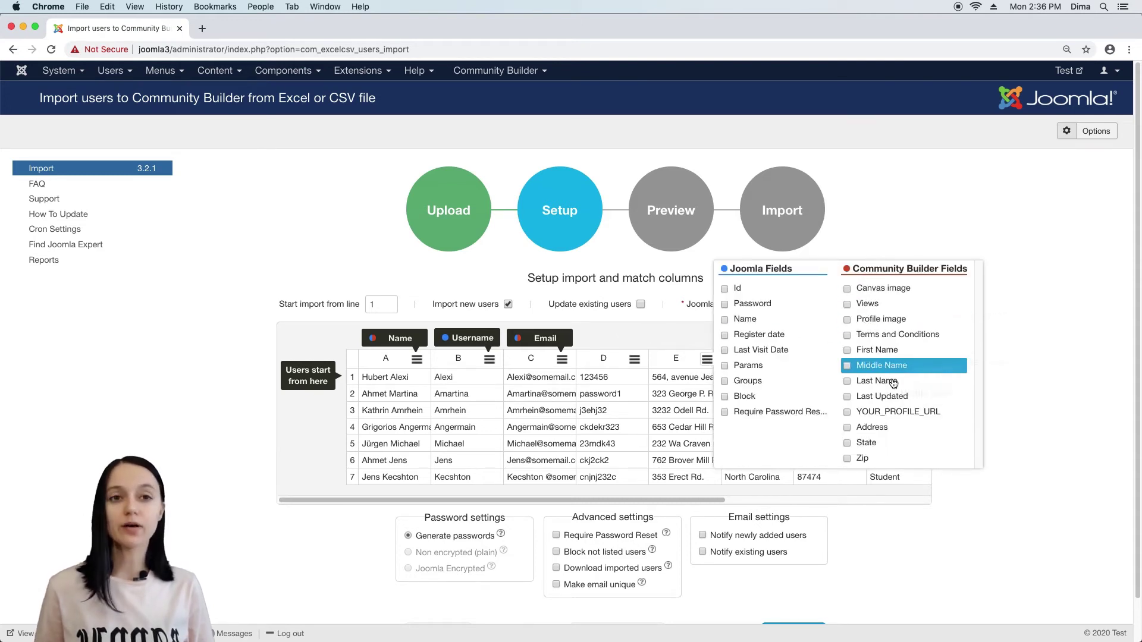
pyautogui.click(906, 430)
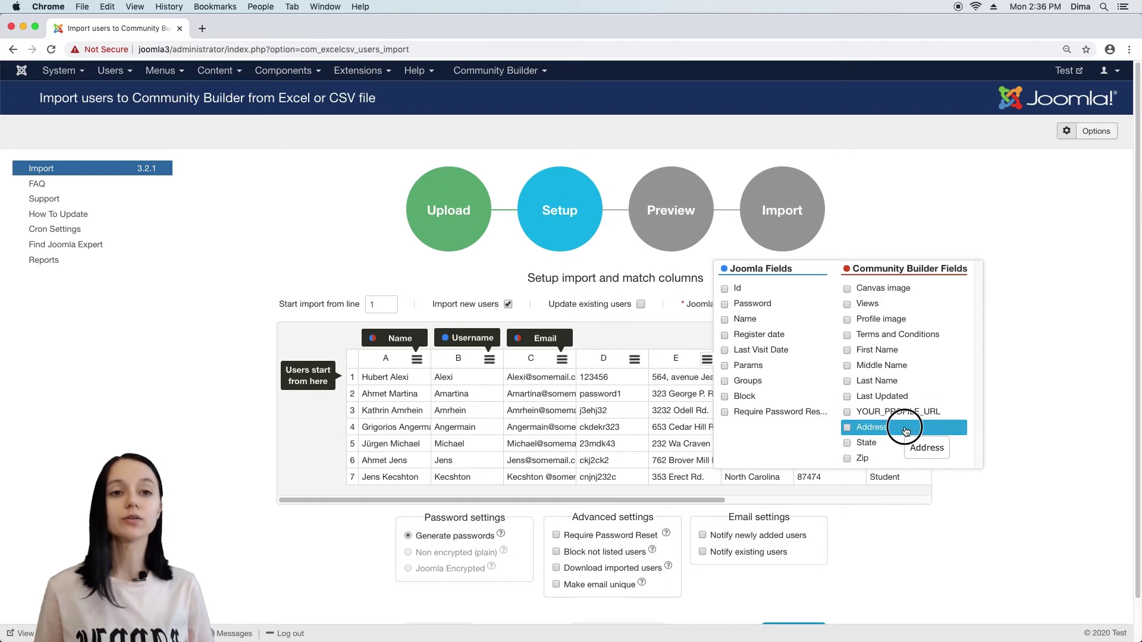
pyautogui.click(781, 363)
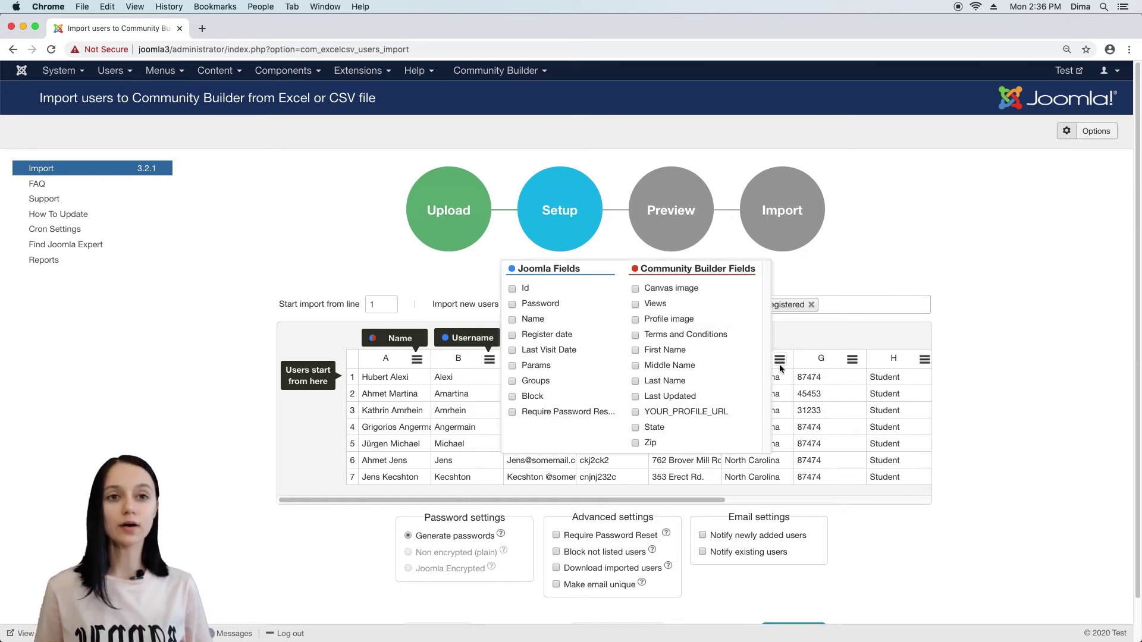
pyautogui.click(717, 427)
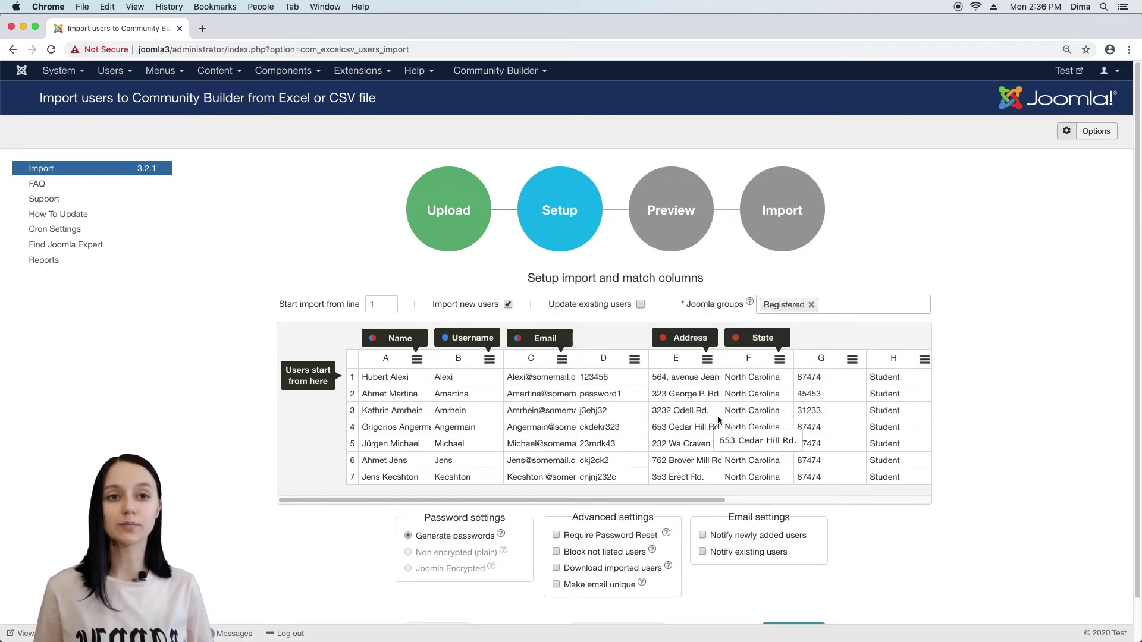
pyautogui.click(851, 364)
pyautogui.click(750, 425)
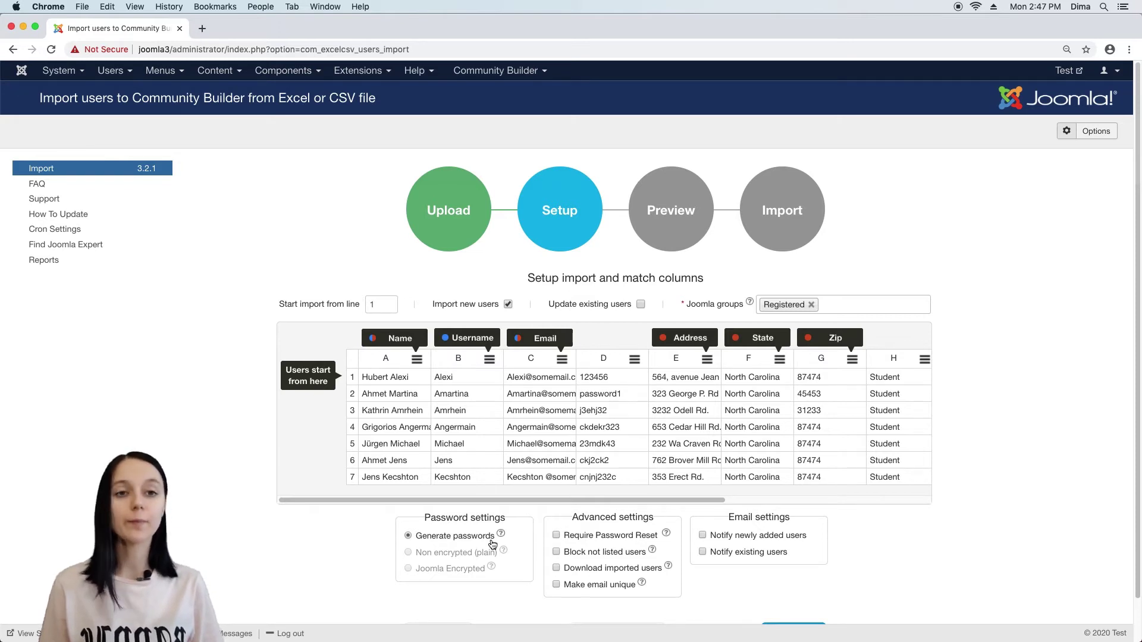
# Match spreadsheet column D to the Joomla Password field
pyautogui.click(635, 360)
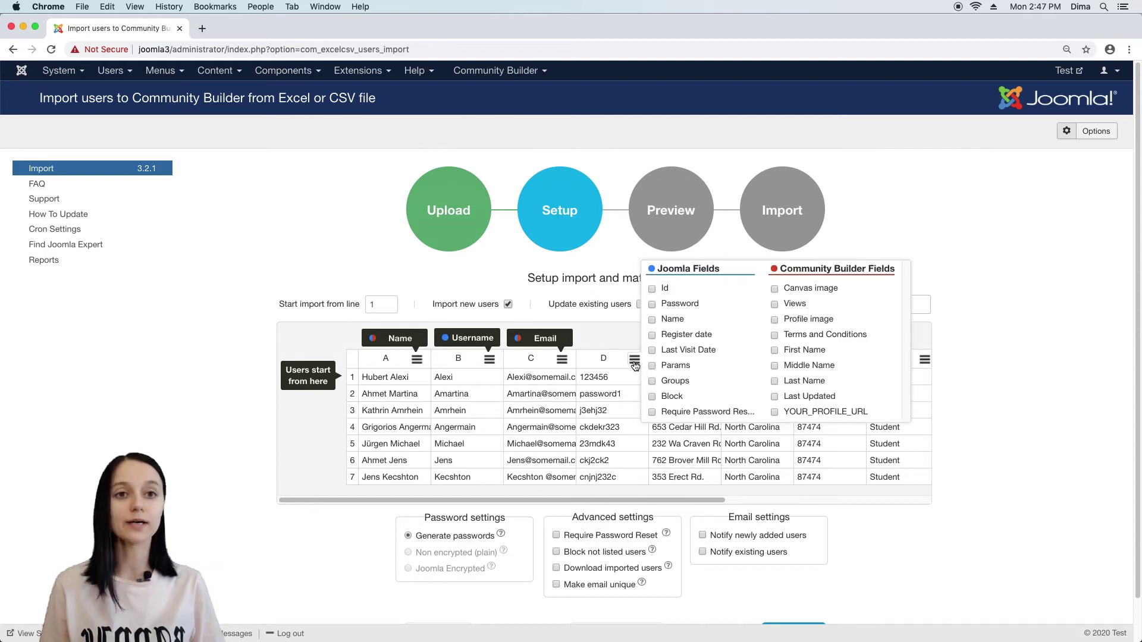
pyautogui.click(711, 305)
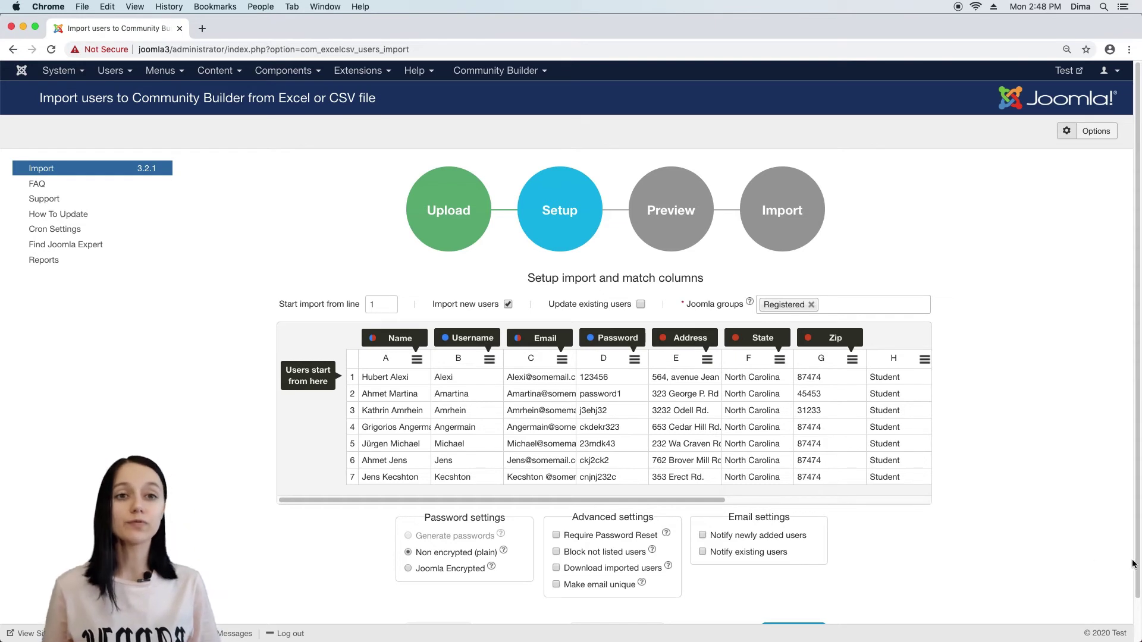
# Advance to the Preview step showing 290 new users, 0 existing and 4 errors
pyautogui.scroll(-2, 1135, 630)
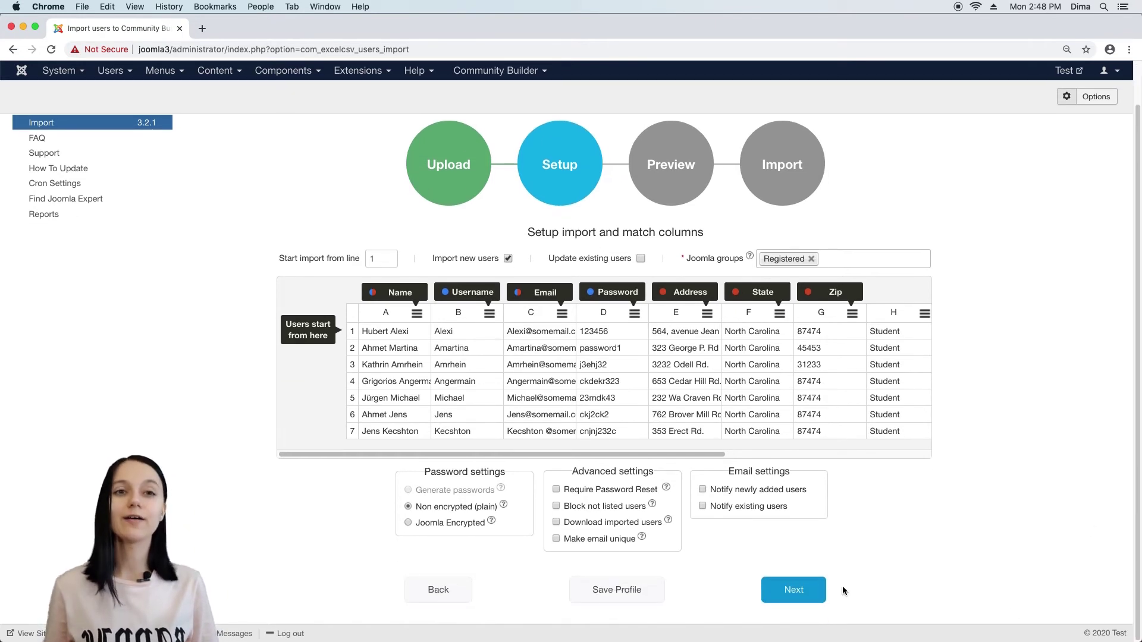
pyautogui.click(792, 594)
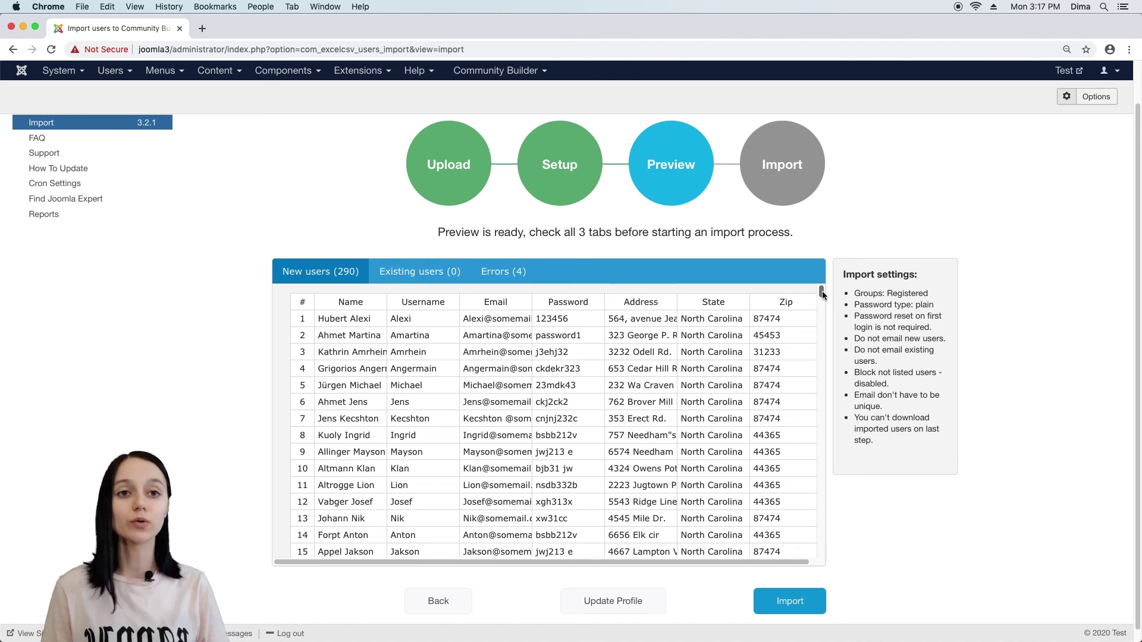
# Review the Existing users and Errors tabs to inspect the four rows that will be skipped
pyautogui.moveTo(822, 292); pyautogui.dragTo(820, 318)
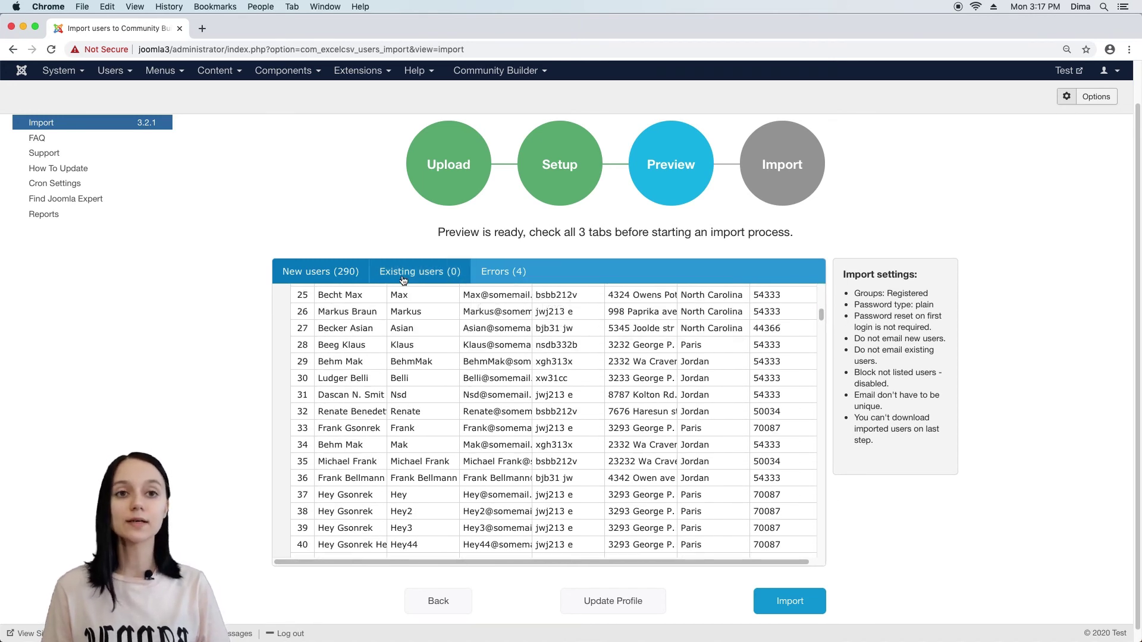
pyautogui.click(427, 274)
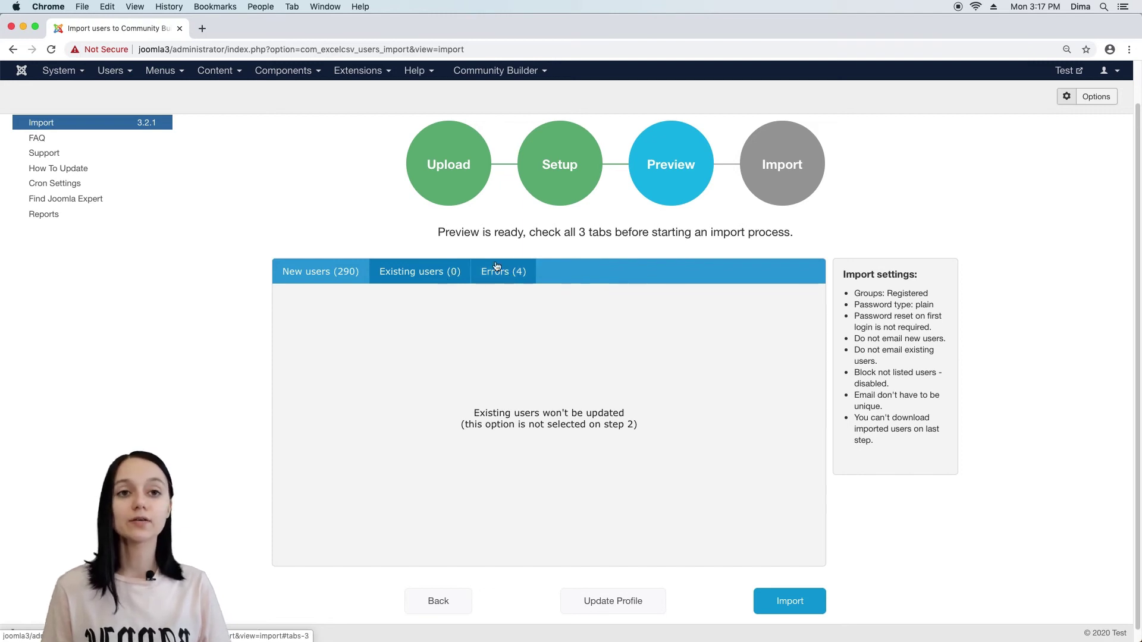
pyautogui.click(520, 275)
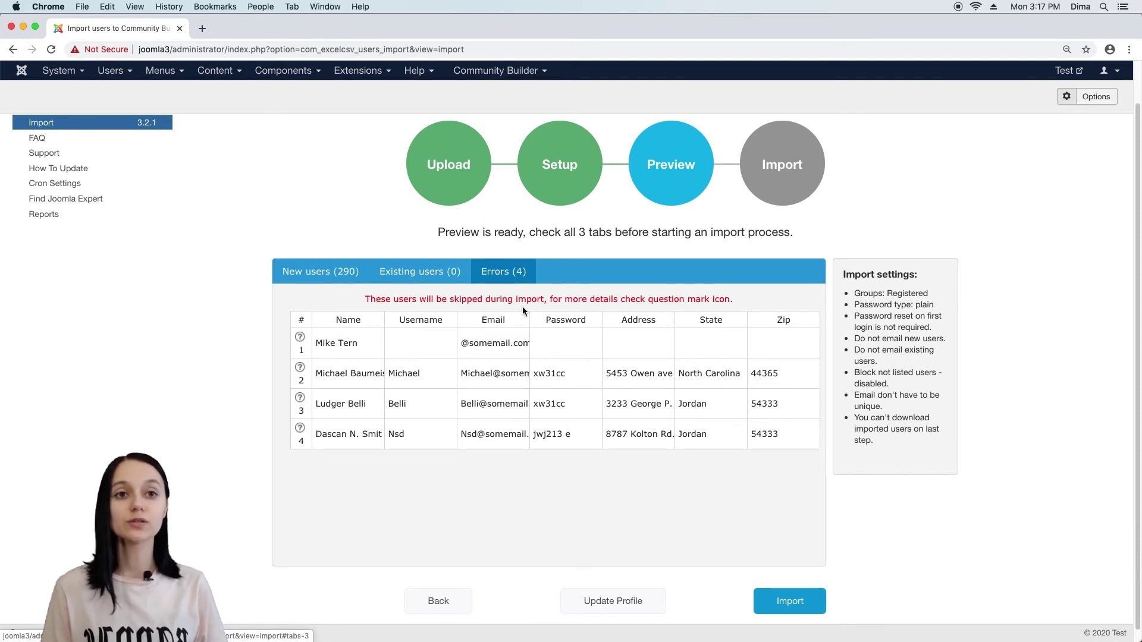
pyautogui.moveTo(301, 339)
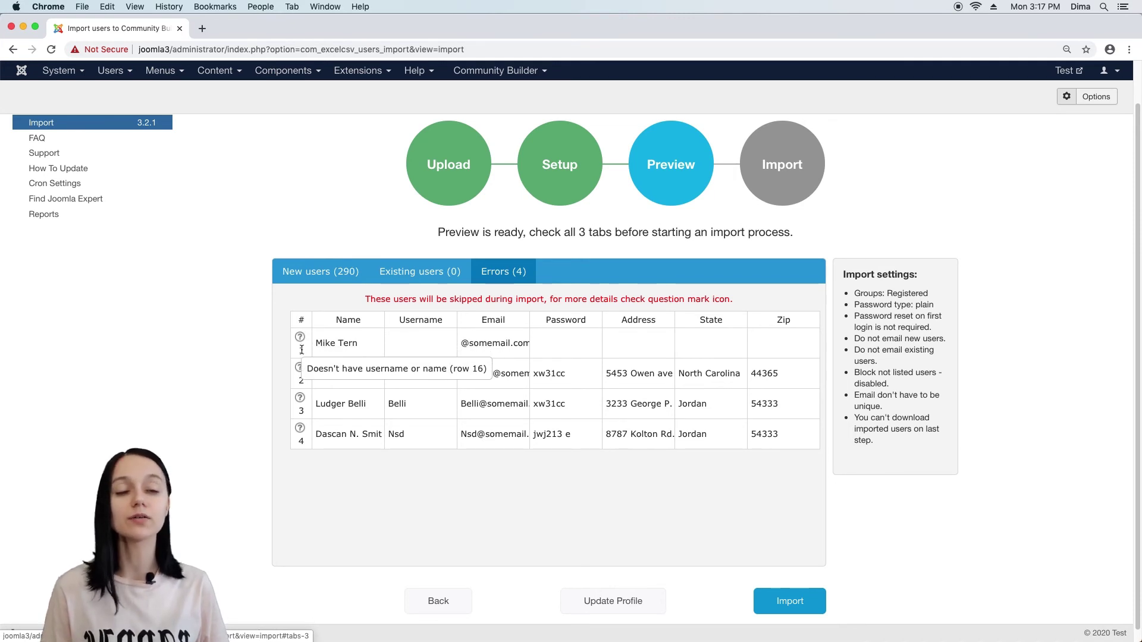
pyautogui.moveTo(302, 372)
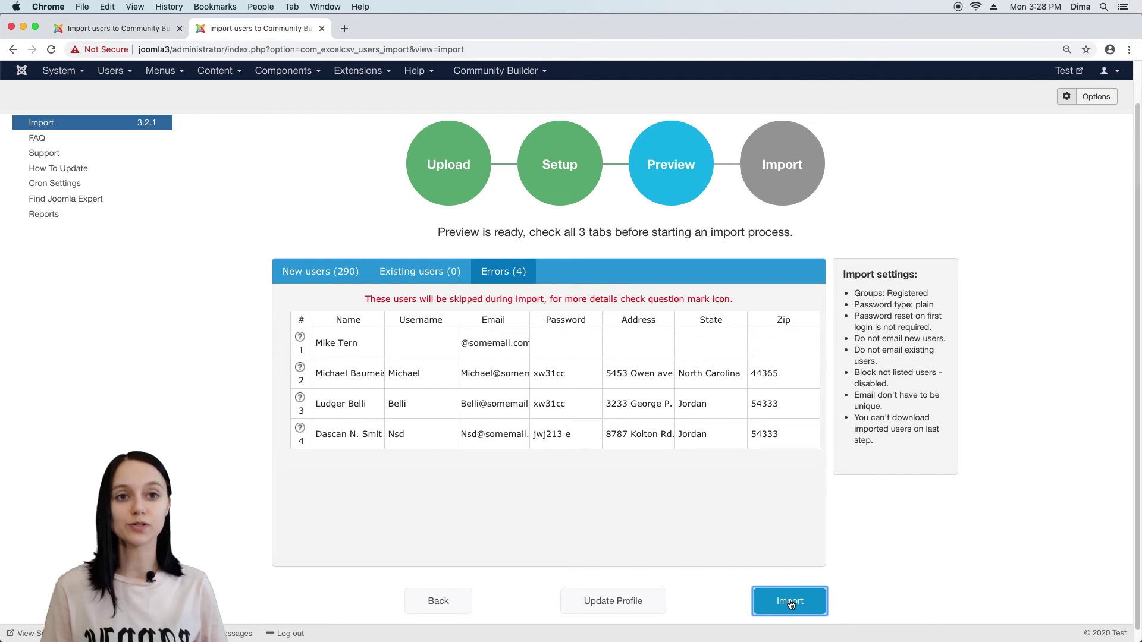
# Run the import, bringing in 290 of 294 users with 4 not imported
pyautogui.click(788, 601)
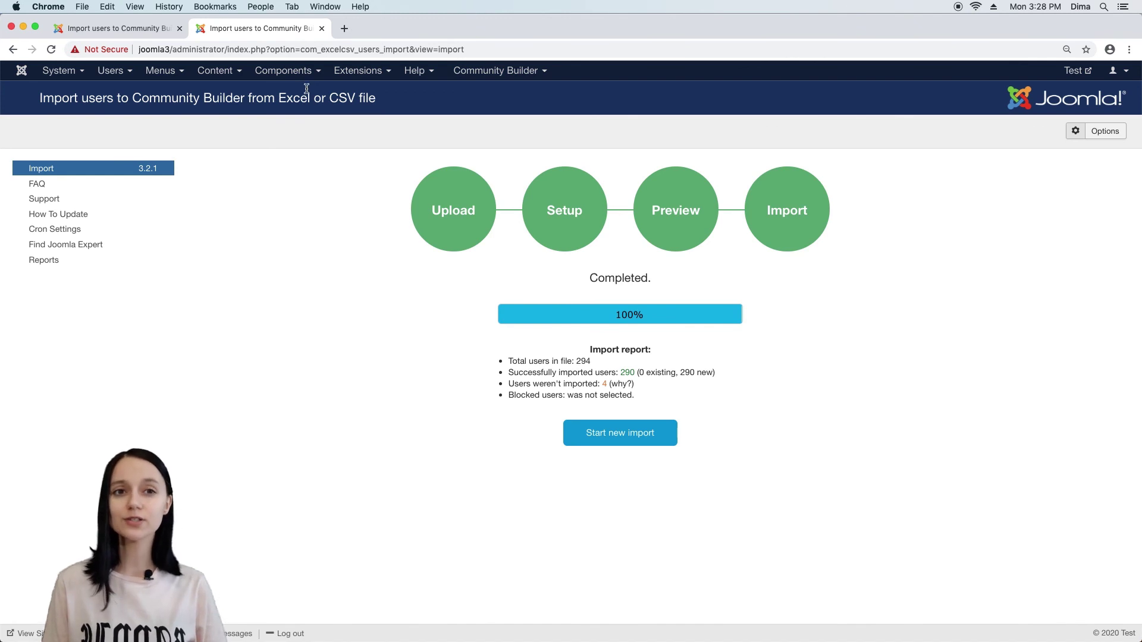
# Go to the Community Builder Control Panel to confirm 291 users are listed
pyautogui.click(284, 71)
pyautogui.moveTo(295, 109)
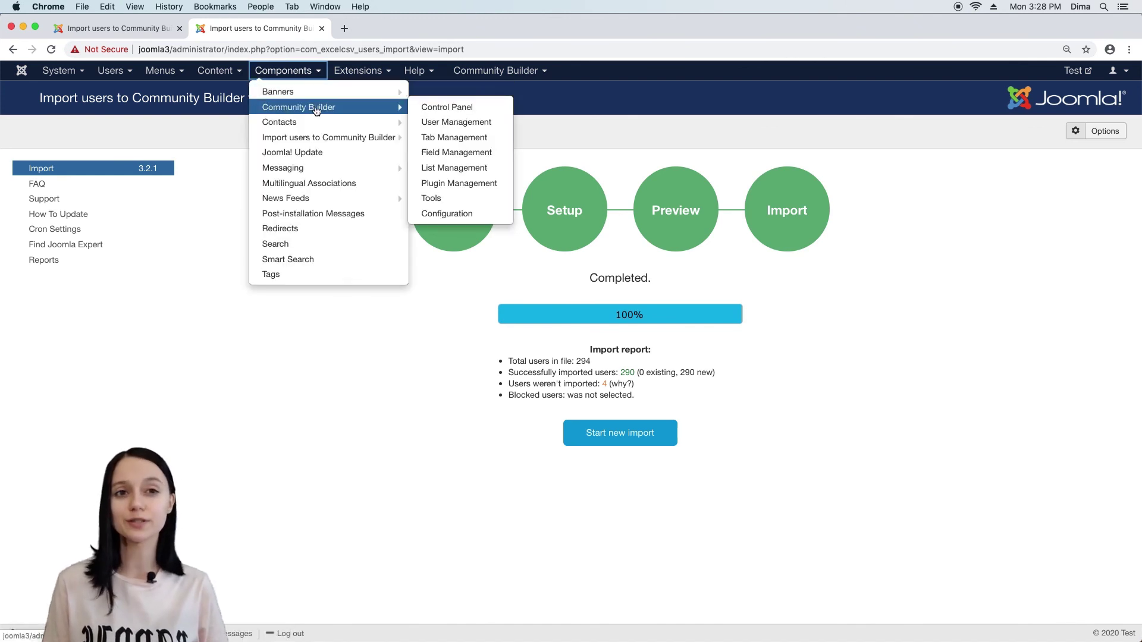
pyautogui.click(297, 107)
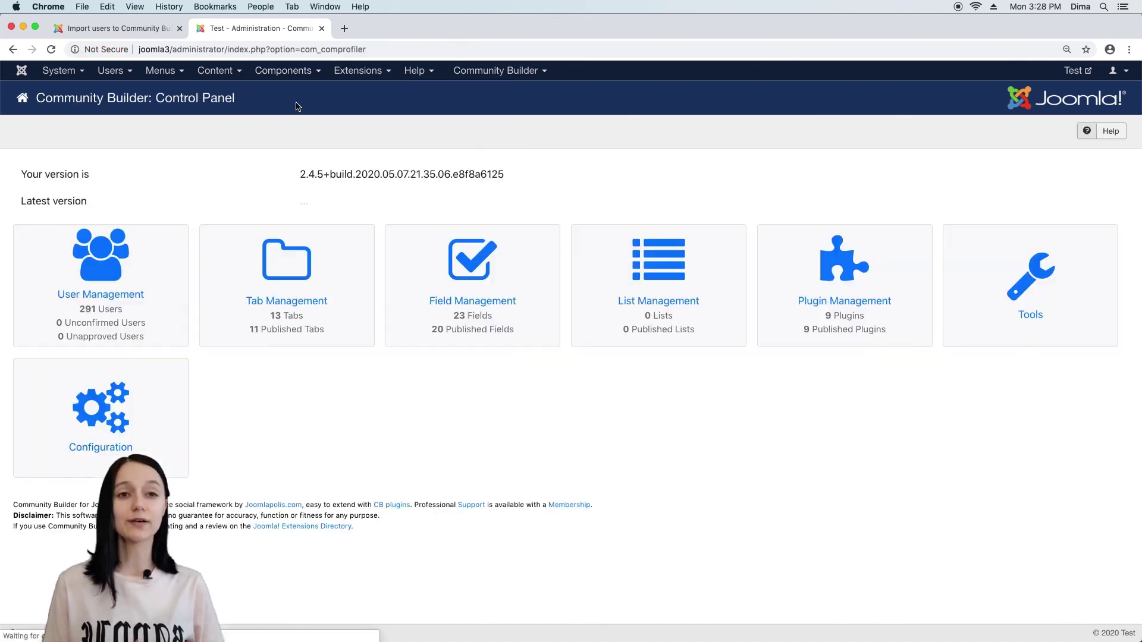